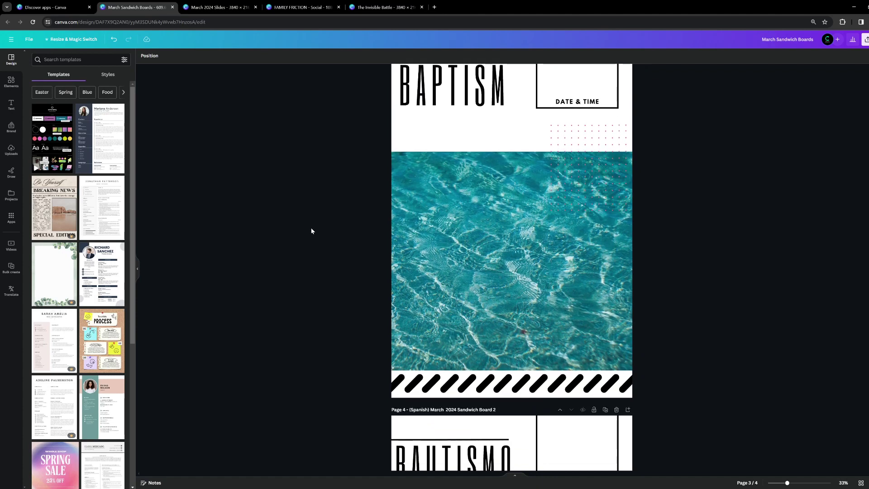
Return to the first page and browse the element library's categories, from shapes and graphics through to collections
scroll(310, 230, up, 5)
scroll(309, 229, up, 7)
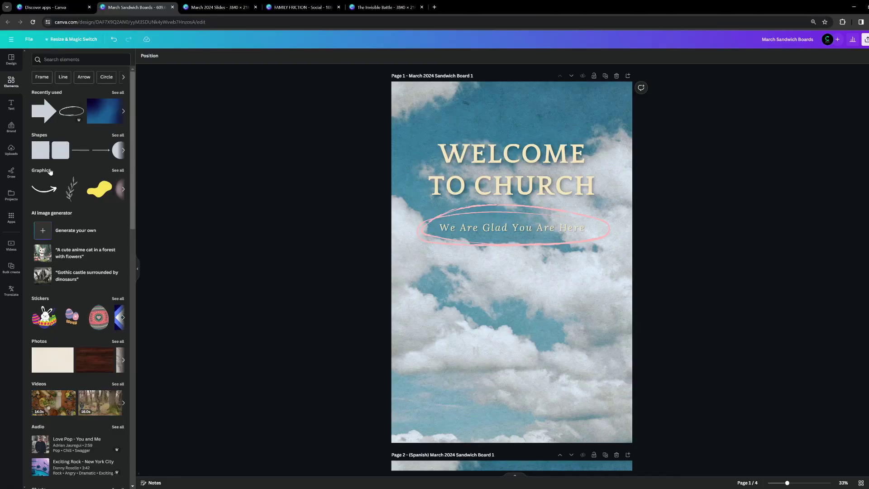
scroll(65, 195, down, 2)
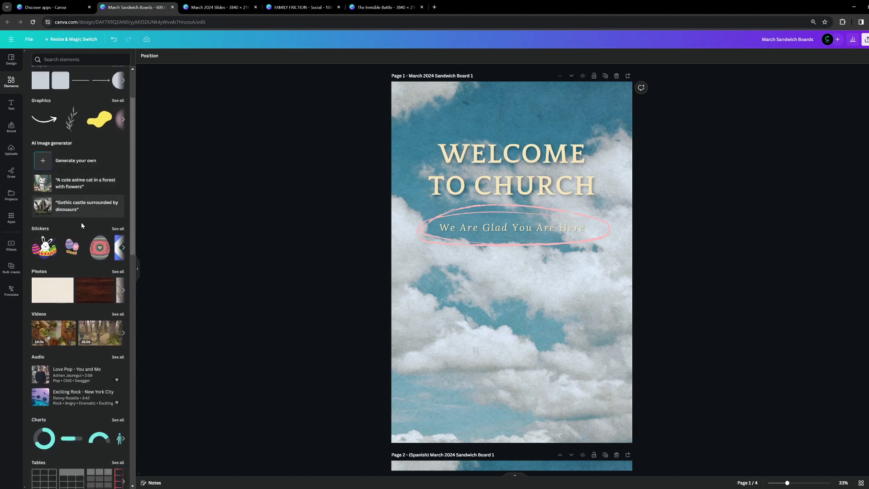
scroll(72, 289, down, 5)
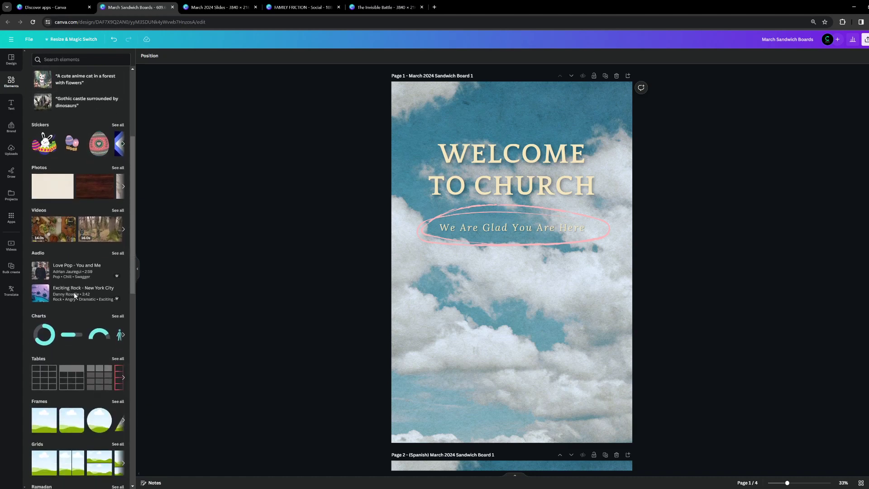
scroll(81, 292, down, 3)
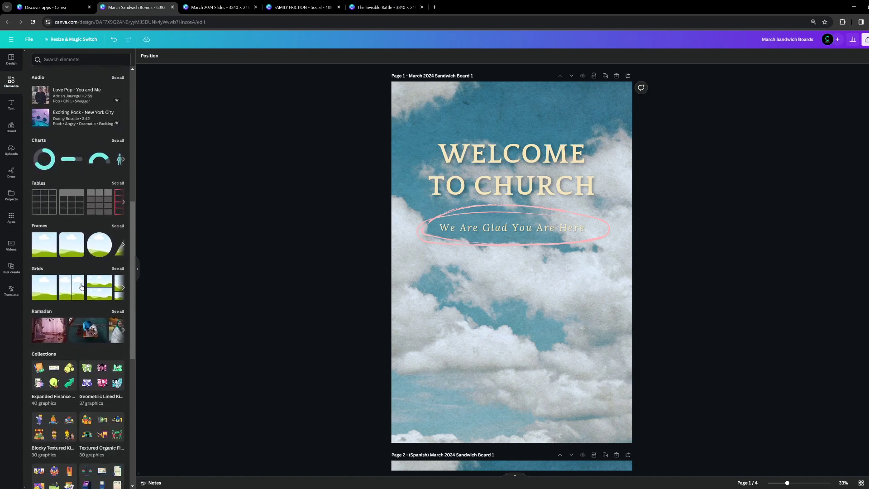
scroll(81, 287, down, 1)
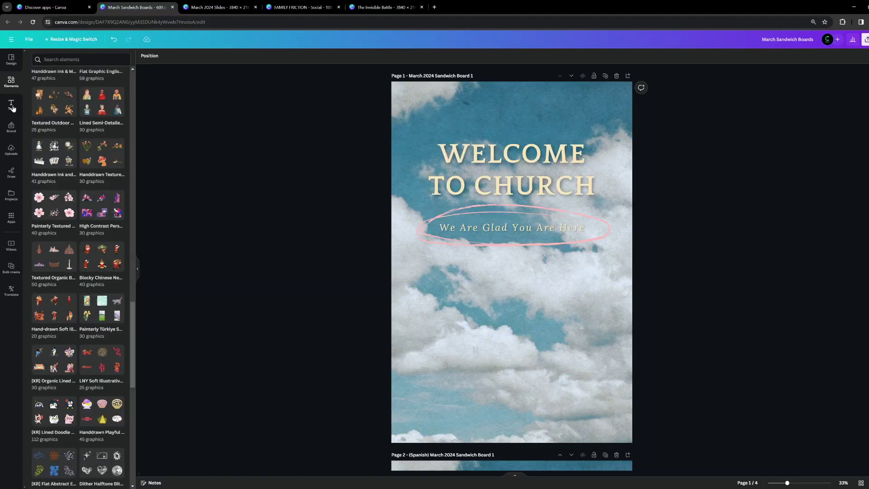
Browse the font combinations, add a plain text box to the first page and raise its font size to 42.8
click(12, 106)
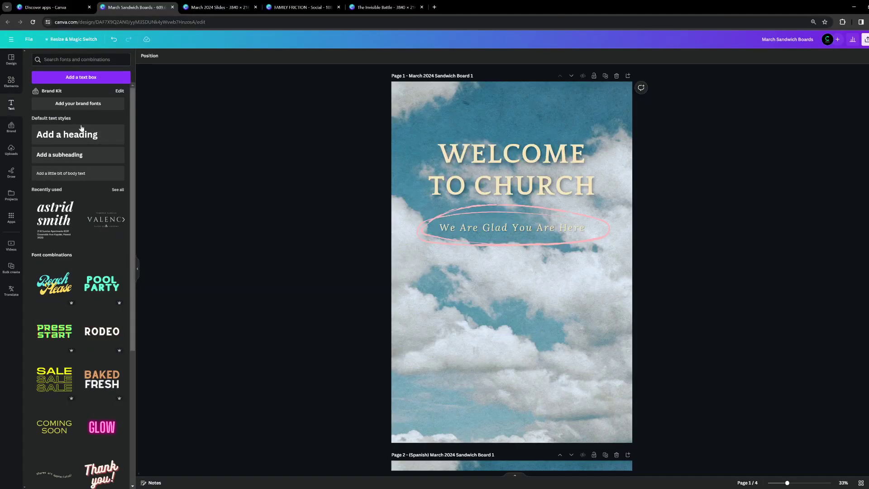
scroll(90, 224, down, 3)
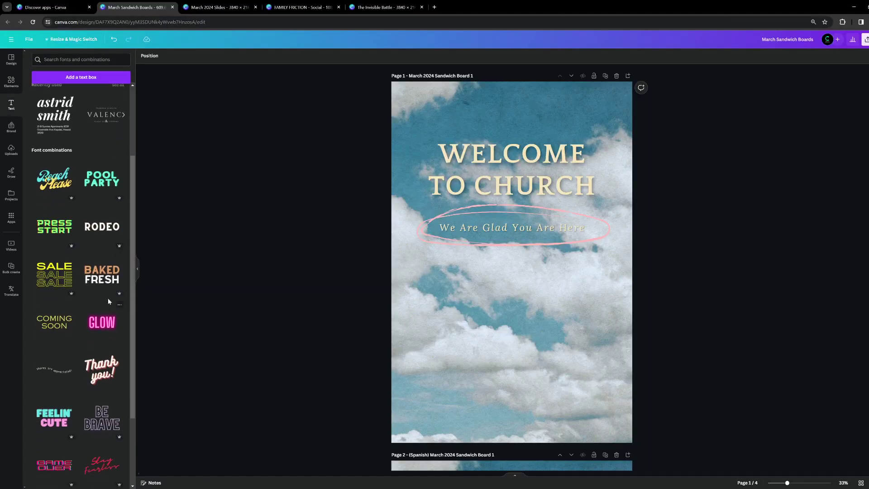
scroll(111, 304, down, 5)
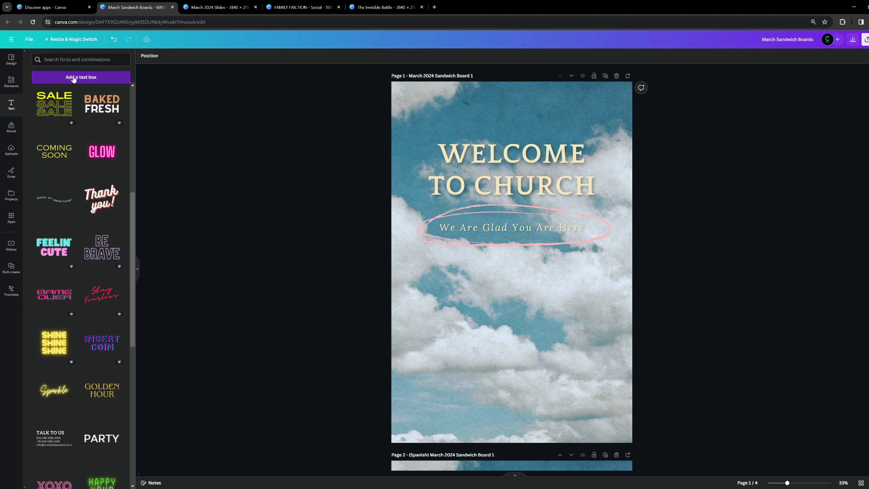
click(73, 78)
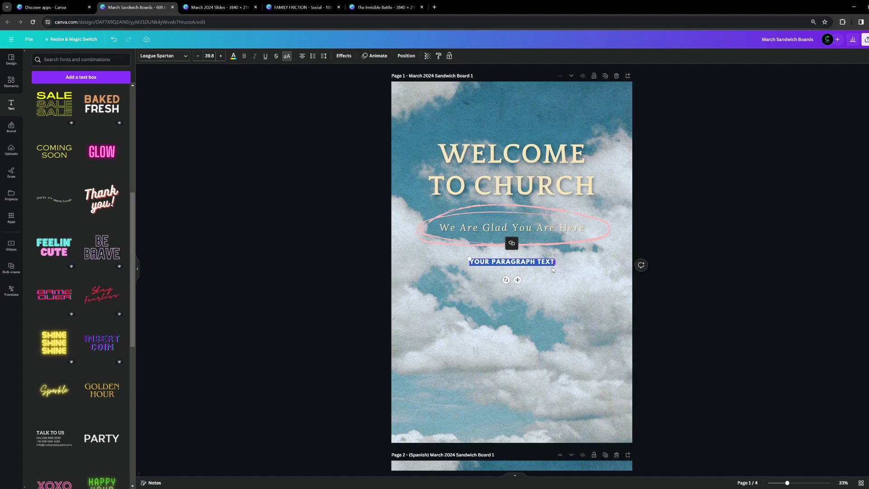
click(220, 57)
click(220, 56)
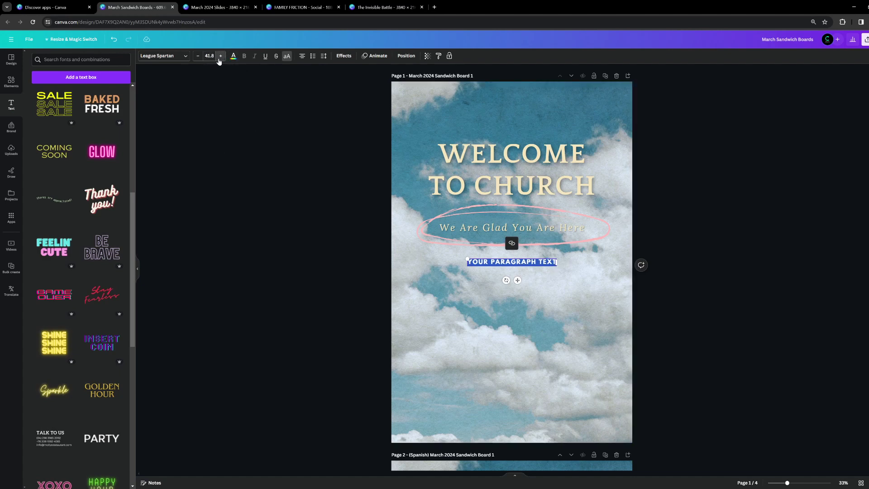
Examine the available fonts, brand kit, uploads, drawing tools, projects and apps
click(176, 57)
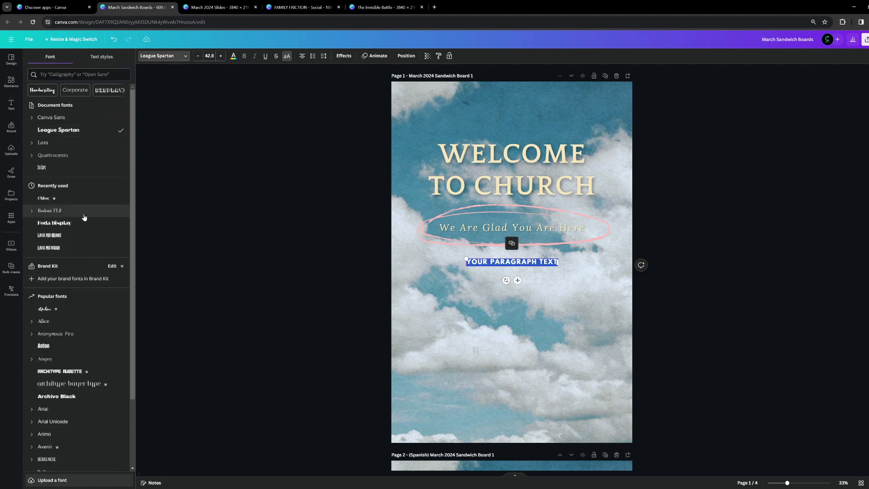
click(112, 265)
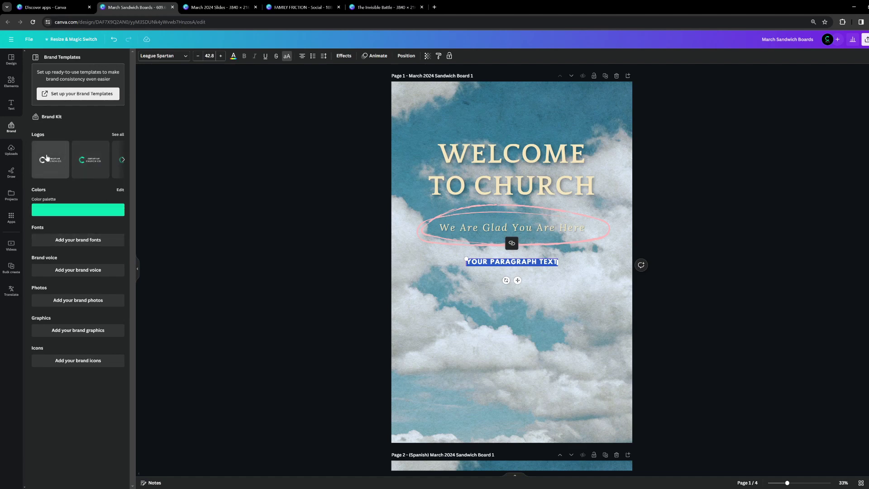
mouse_move(64, 213)
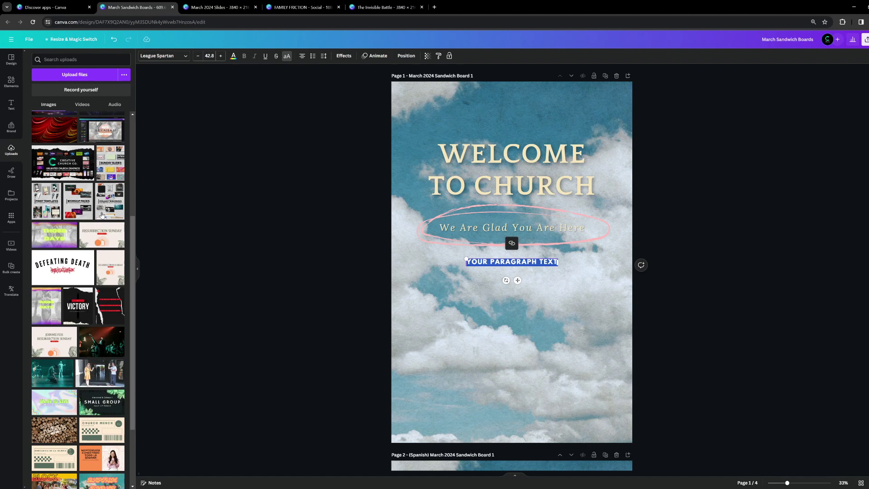
key(Escape)
key(d)
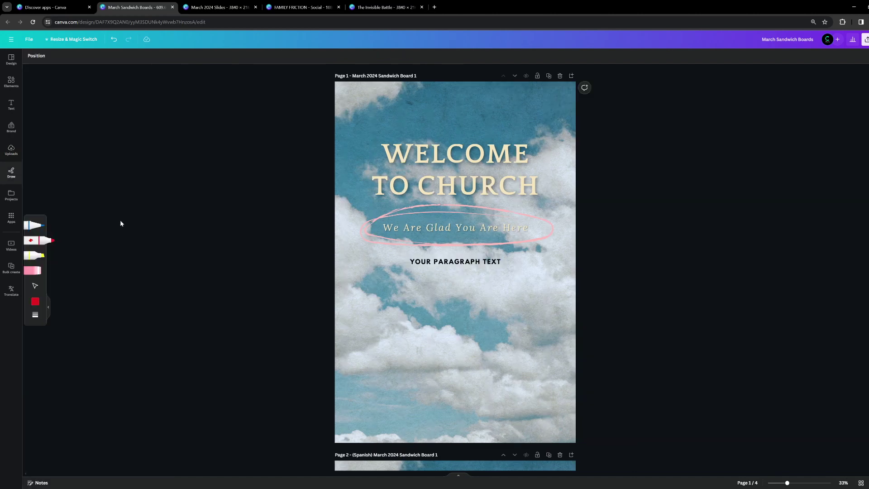
click(11, 196)
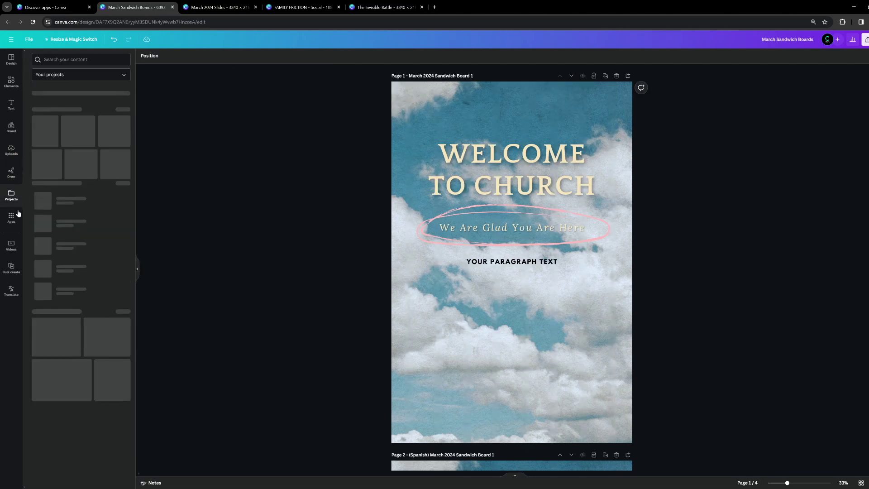
click(12, 217)
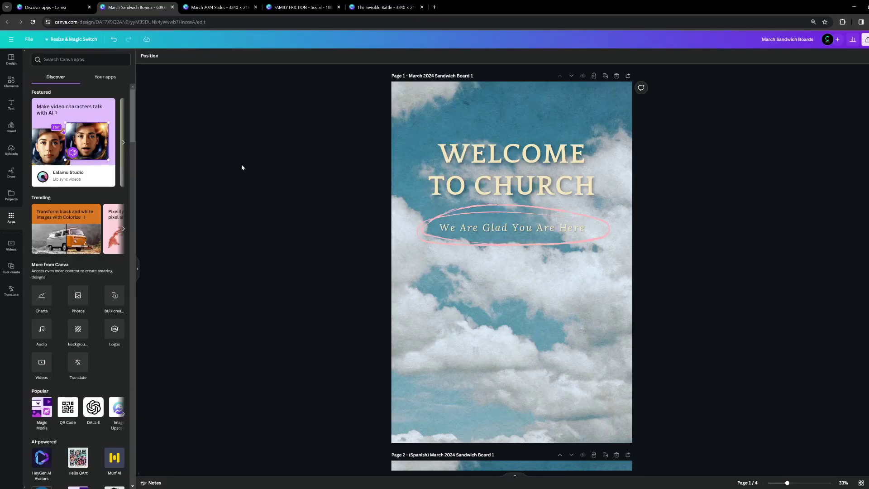
Place the recently used block arrow on the lower half of the Welcome to Church page and recolour it cream
click(20, 84)
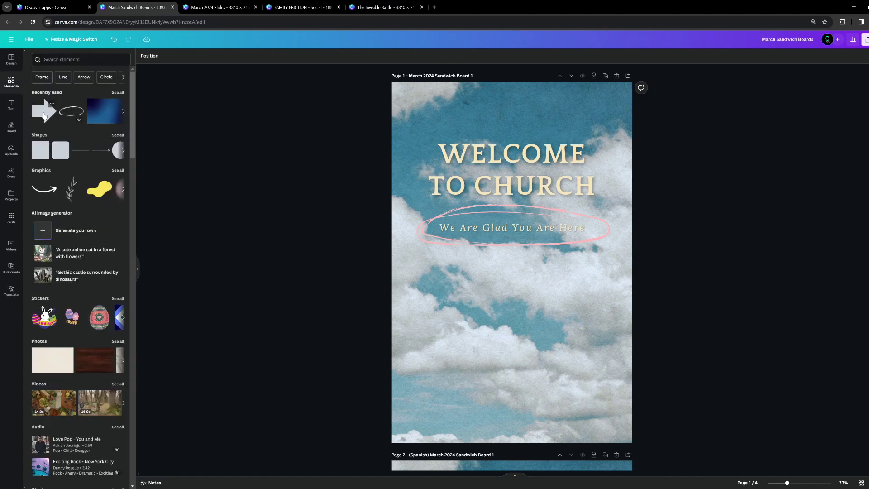
drag(43, 116, 449, 336)
click(174, 56)
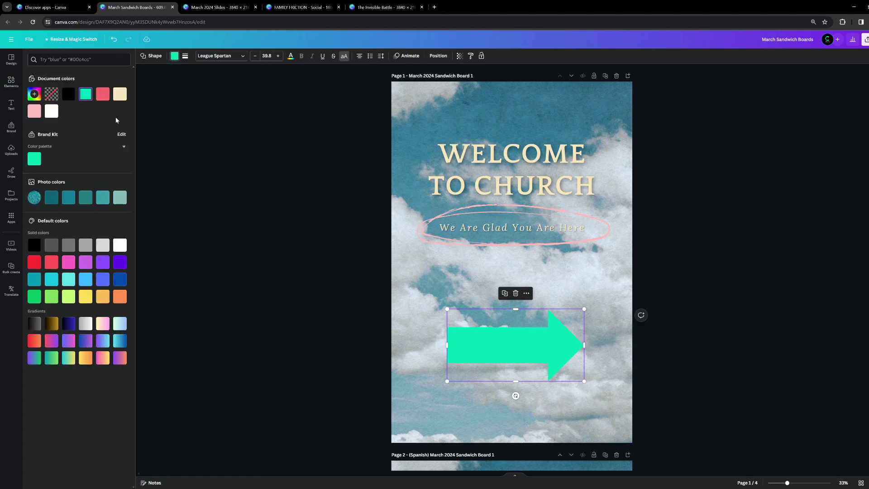
click(120, 94)
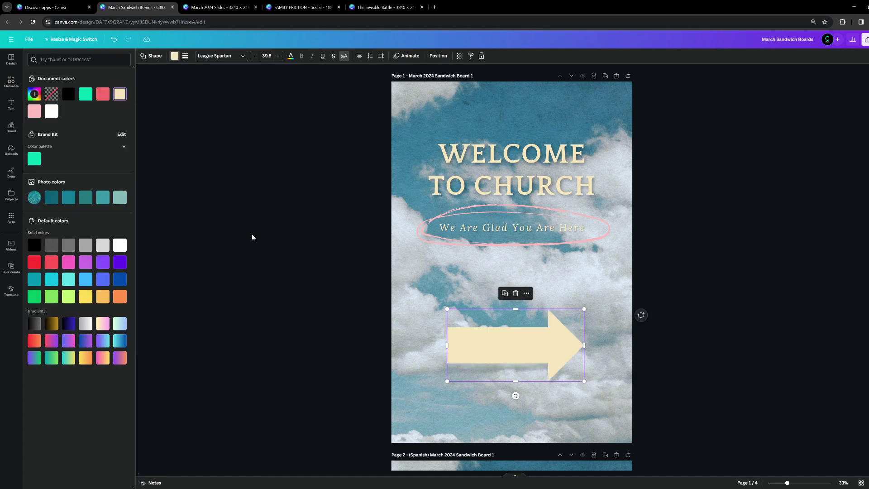
key(Escape)
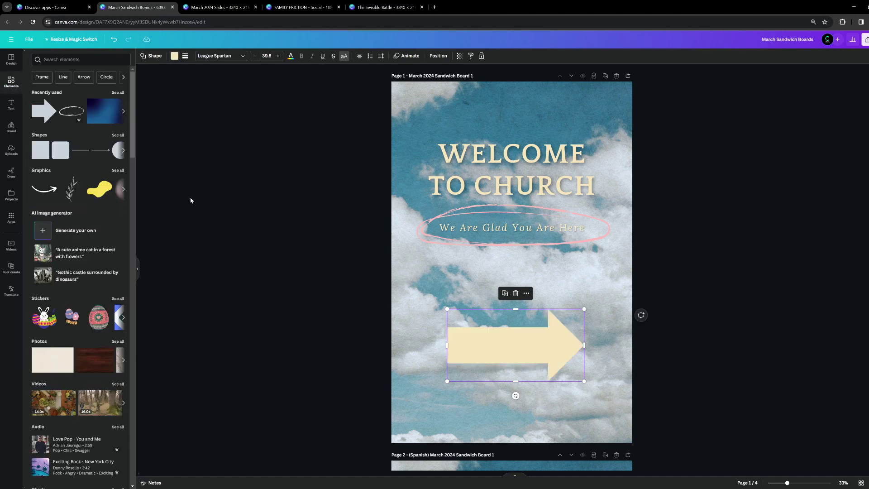
Place the white brand logo, scaled down, at the bottom centre of the page and shift the arrow up above it
click(11, 127)
drag(51, 163, 481, 121)
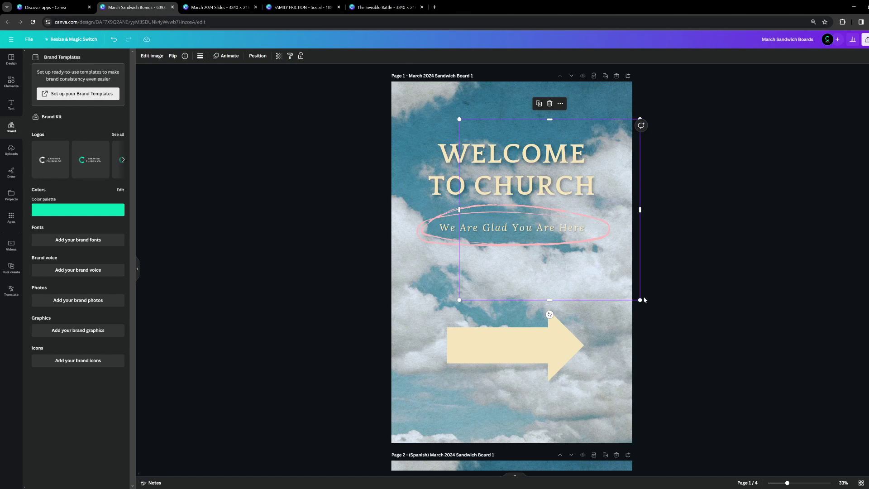
drag(550, 210, 513, 413)
click(533, 346)
drag(533, 345, 530, 327)
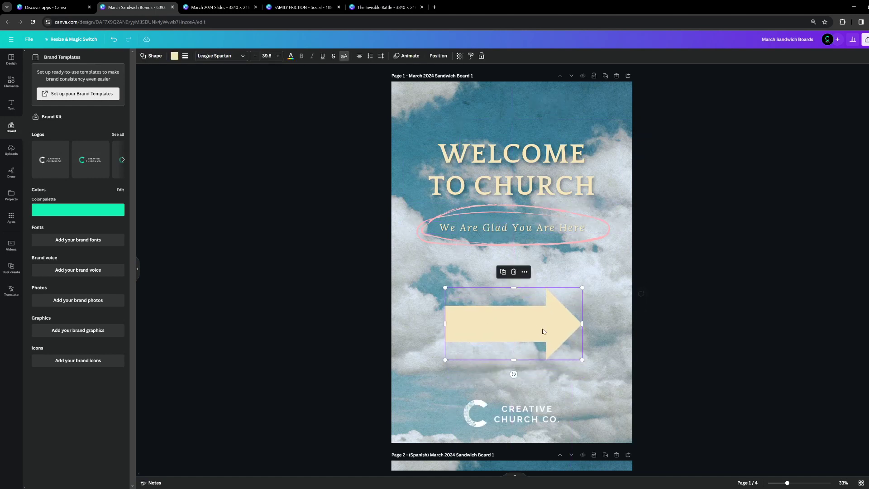
click(740, 327)
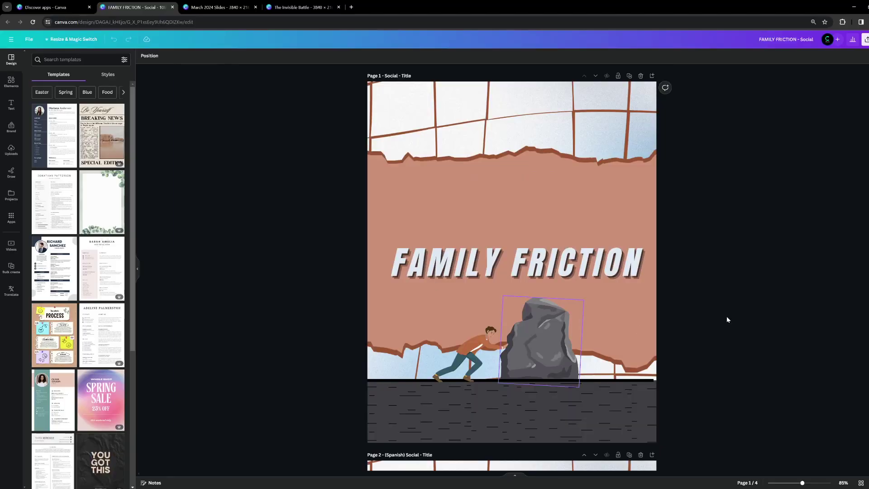
Copy the FAMILY FRICTION title from page 1 onto the blank third page
click(623, 264)
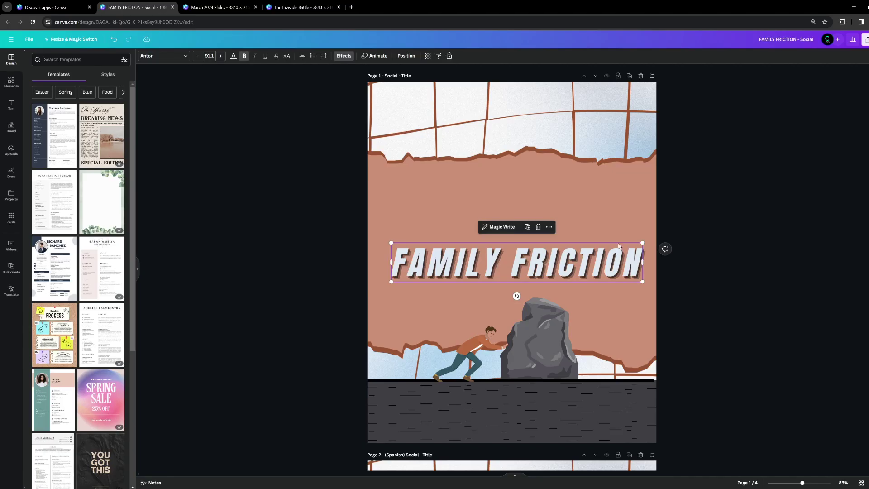
scroll(629, 267, down, 10)
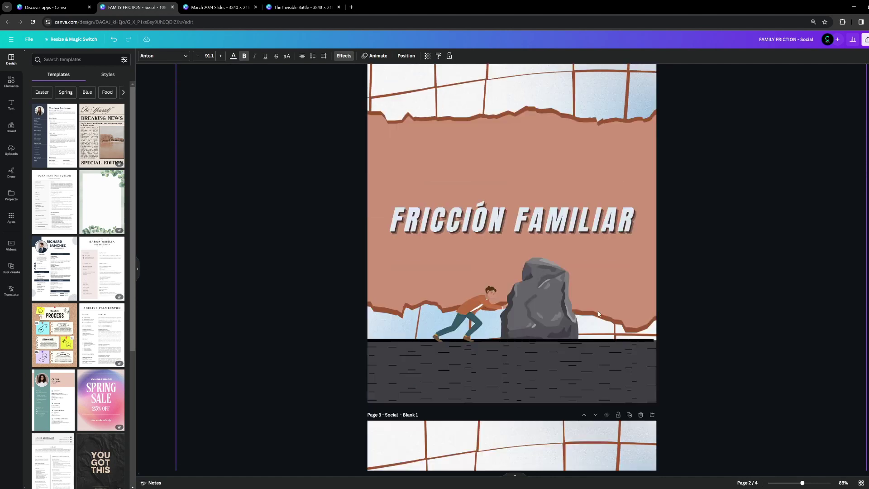
scroll(599, 317, down, 4)
click(515, 284)
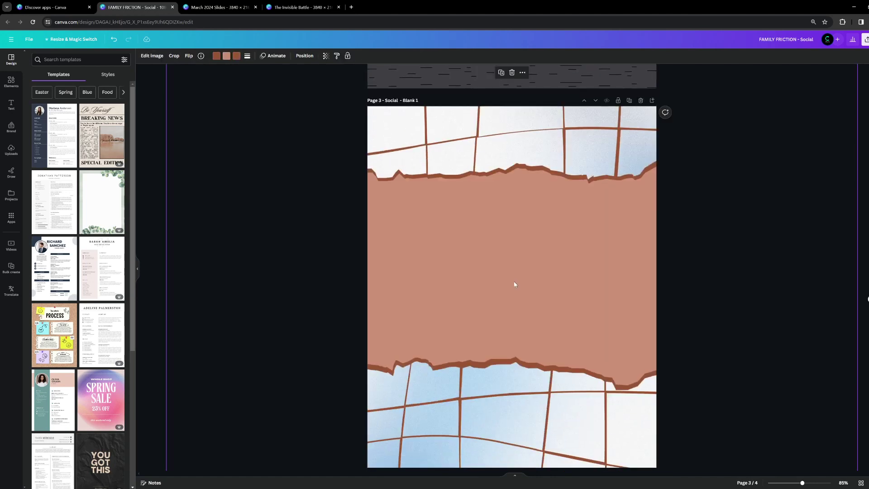
key(ctrl+v)
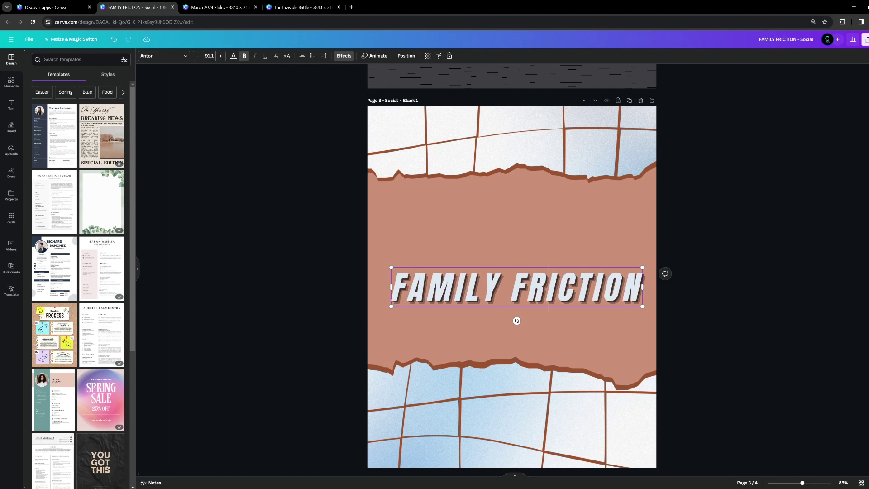
Replace the pasted title's text with "Question" and leave a blank line beneath it
double_click(577, 287)
key(ctrl+a)
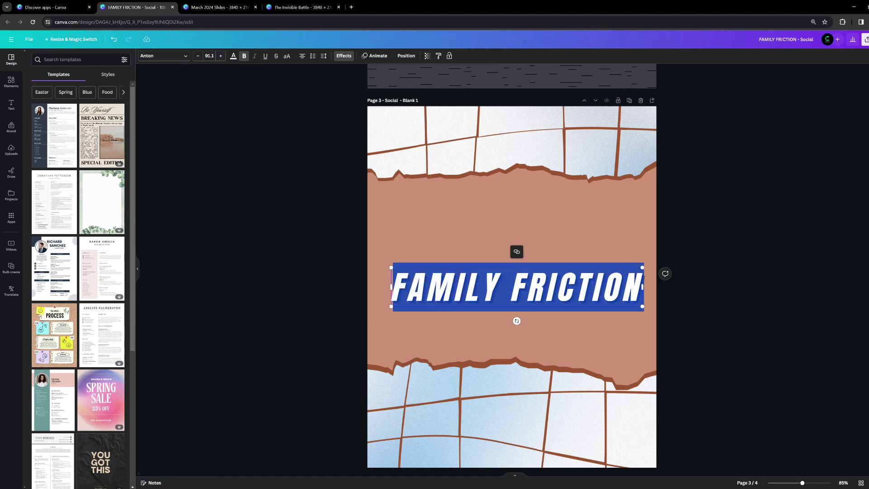
text(Verse)
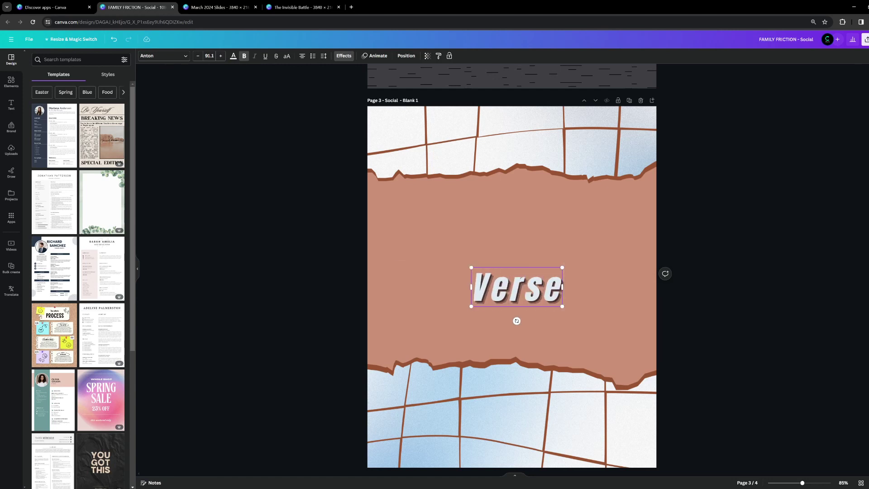
key(BackSpace)
key(BackSpace)
key(BackSpace)
key(BackSpace)
key(BackSpace)
text(Quest)
key(Return)
key(Return)
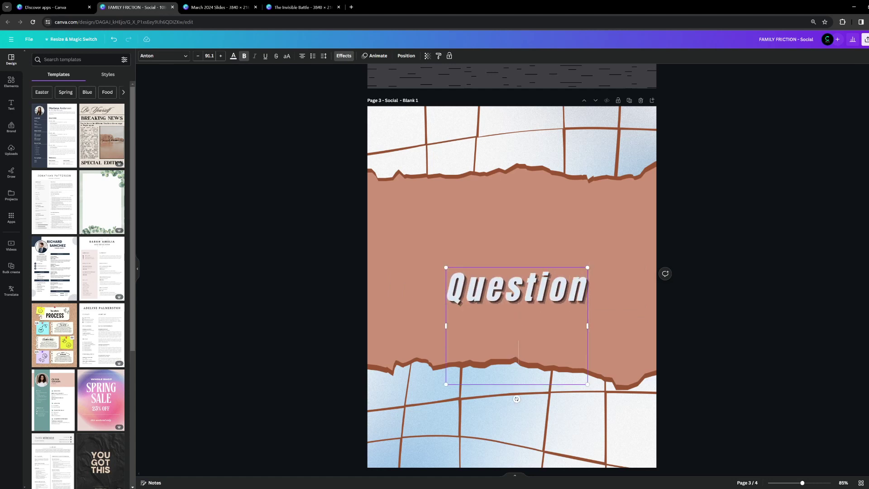
Add the line "Yes Or No" below the blank line in the same text box
text(Yes Or Now)
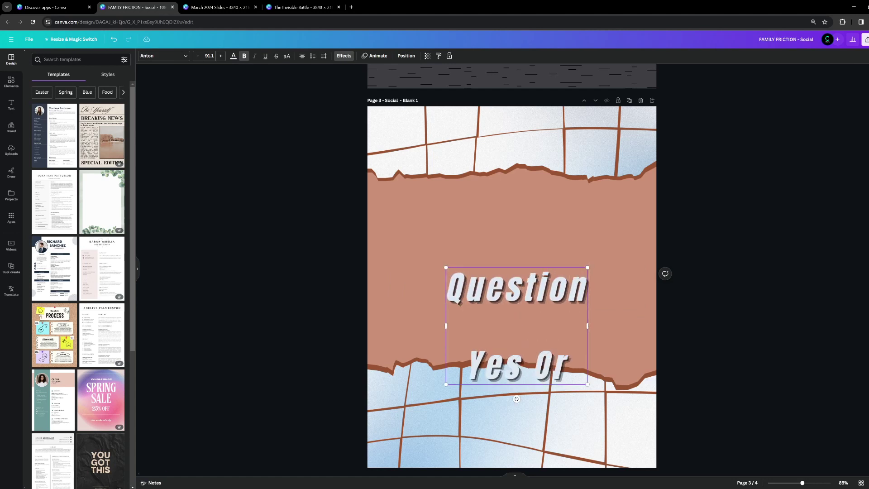
key(BackSpace)
key(BackSpace)
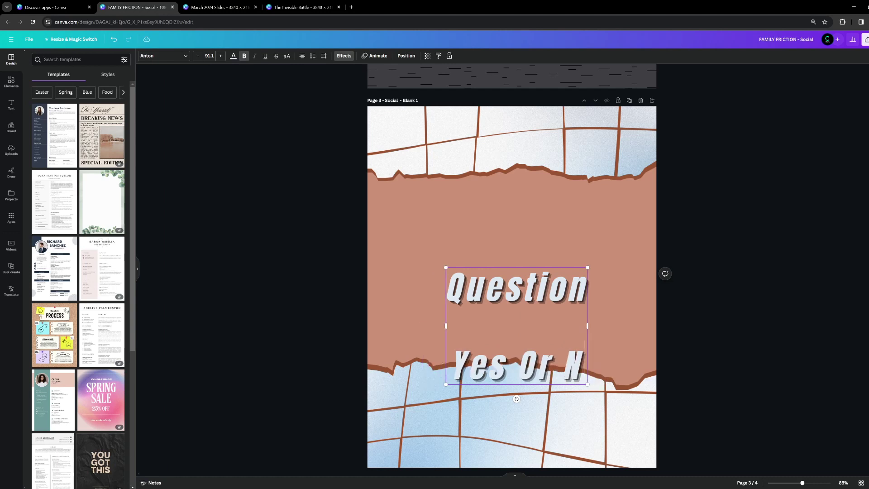
text(o)
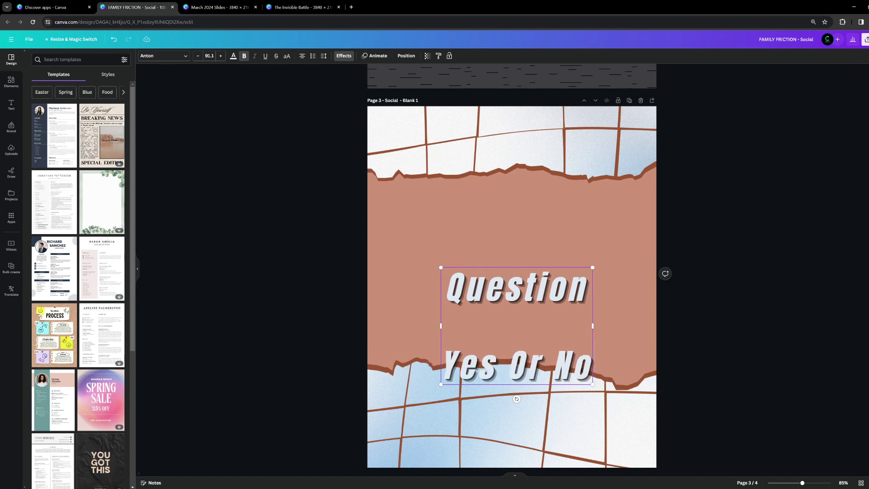
Move the question text up into the torn-paper band and enlarge it to font size 127
drag(564, 309, 556, 257)
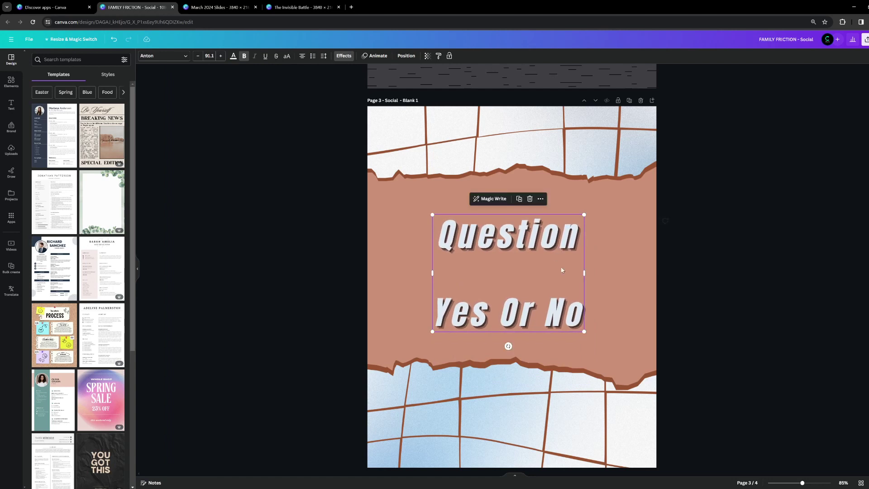
mouse_move(584, 331)
mouse_down()
mouse_move(644, 378)
mouse_move(585, 337)
mouse_up()
Recolor the question text on page 3 with the orange-brown shade from the document colors
click(233, 56)
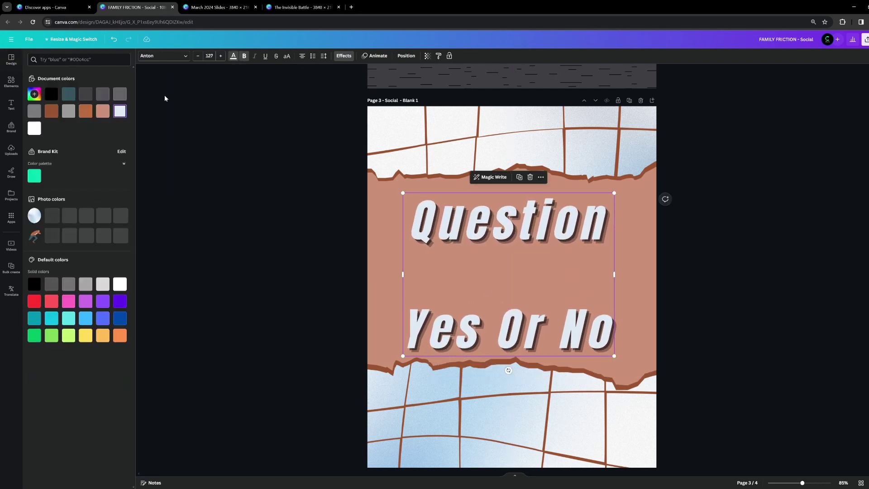
click(85, 111)
click(226, 168)
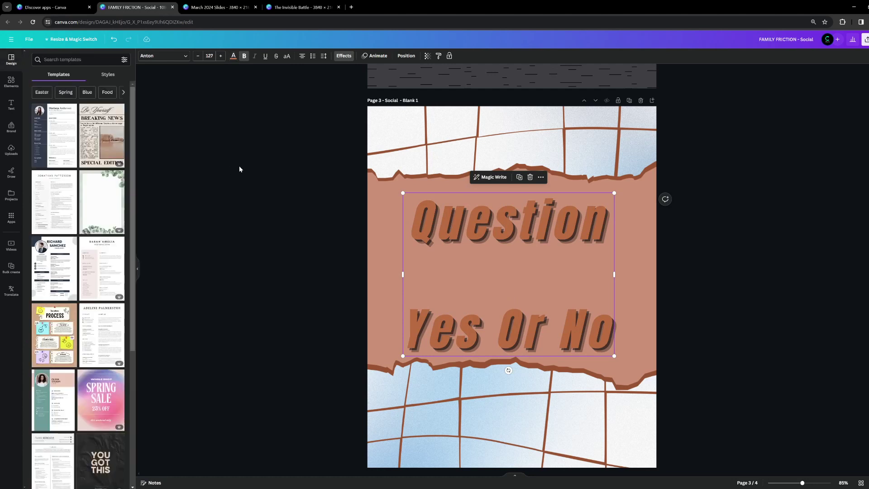
click(223, 167)
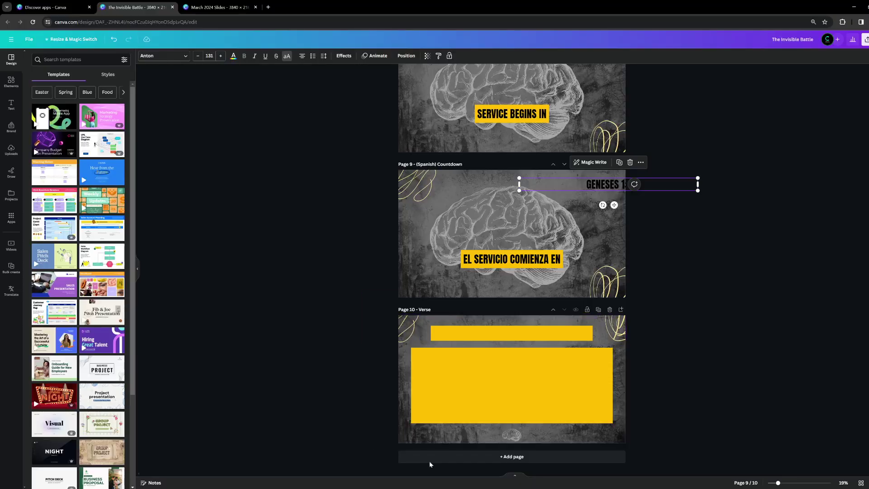
Place the GENESES 1:1 text copy in page 10's large yellow box and replace its wording with the copied Bible passage, verses 1 to 5
drag(607, 184, 506, 364)
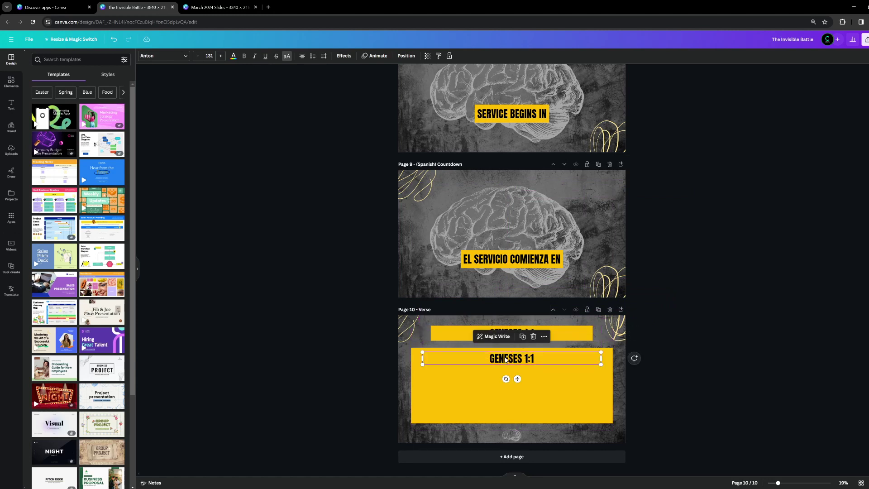
double_click(511, 358)
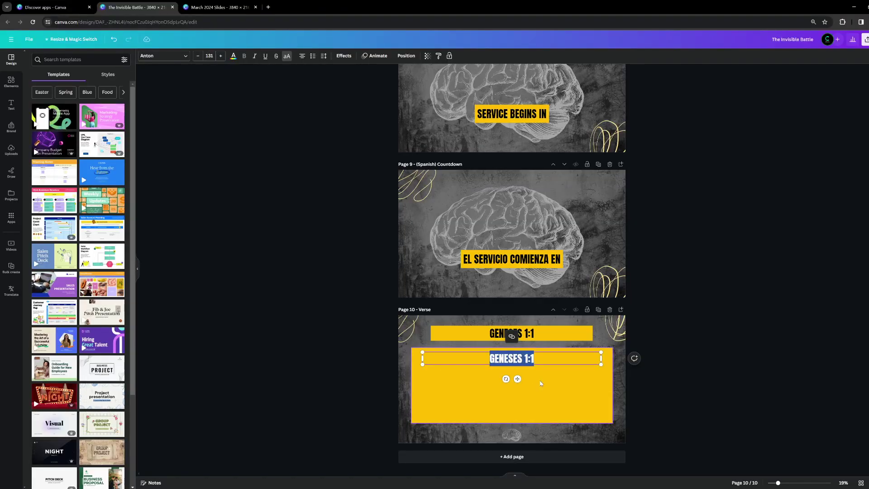
key(ctrl+v)
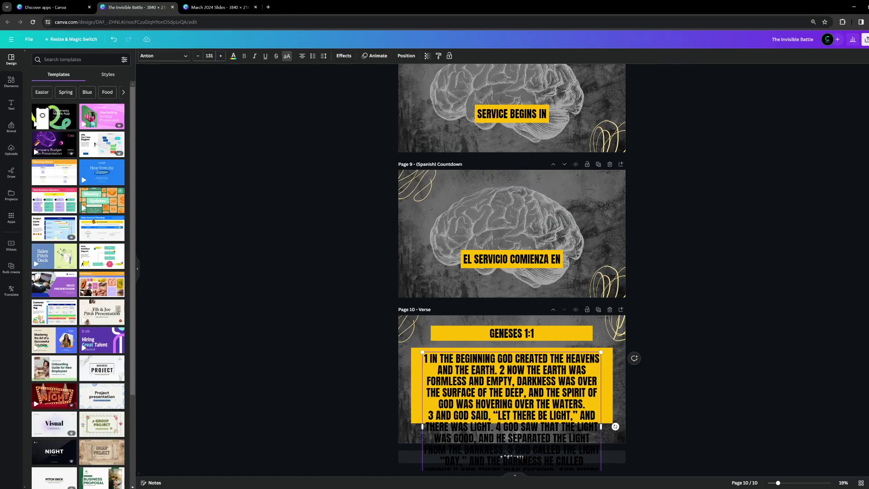
Reduce the whole passage's font size to 88.1 and left-align it
key(ctrl+a)
click(198, 56)
click(198, 56)
click(198, 56)
click(198, 56)
click(197, 56)
click(198, 55)
click(198, 56)
click(197, 56)
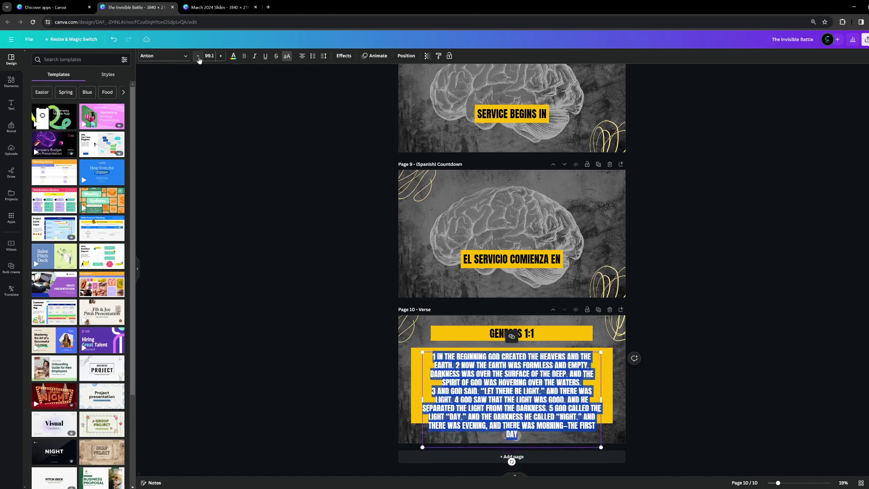
click(198, 56)
click(198, 56)
click(198, 55)
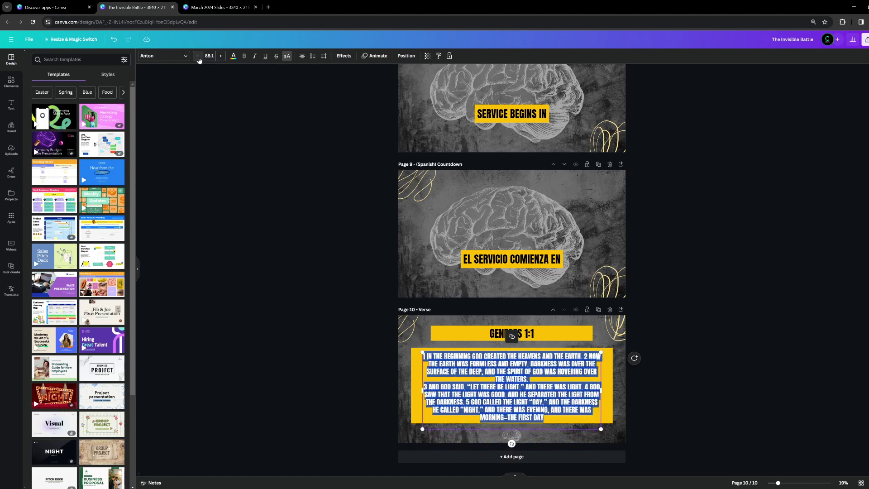
click(304, 56)
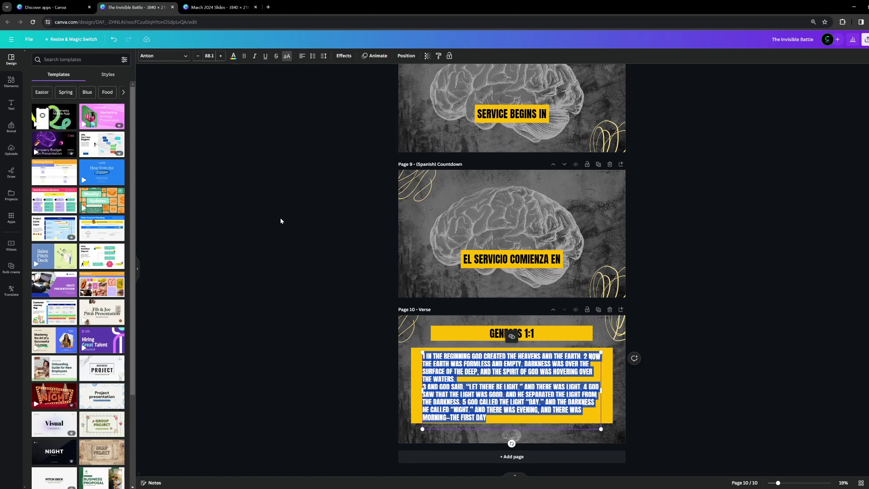
Remove the line break before verse 3, and delete verses 3 to 5 from the passage
click(423, 387)
key(BackSpace)
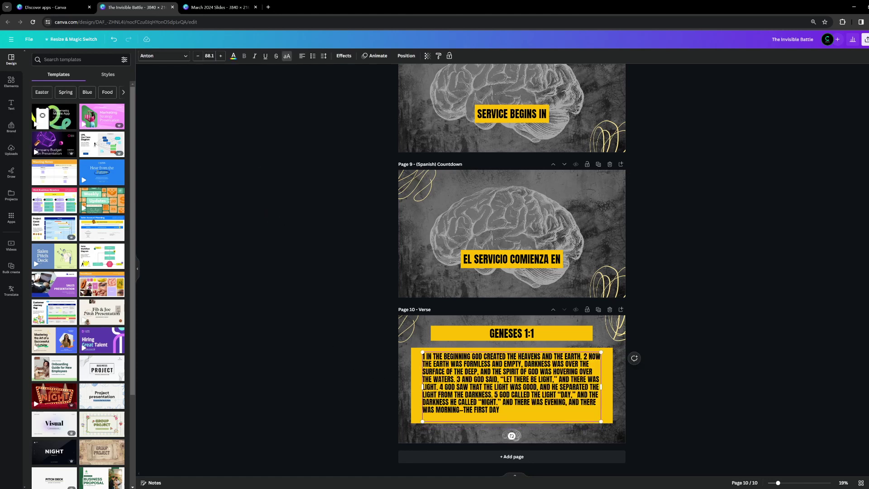
drag(500, 409, 457, 379)
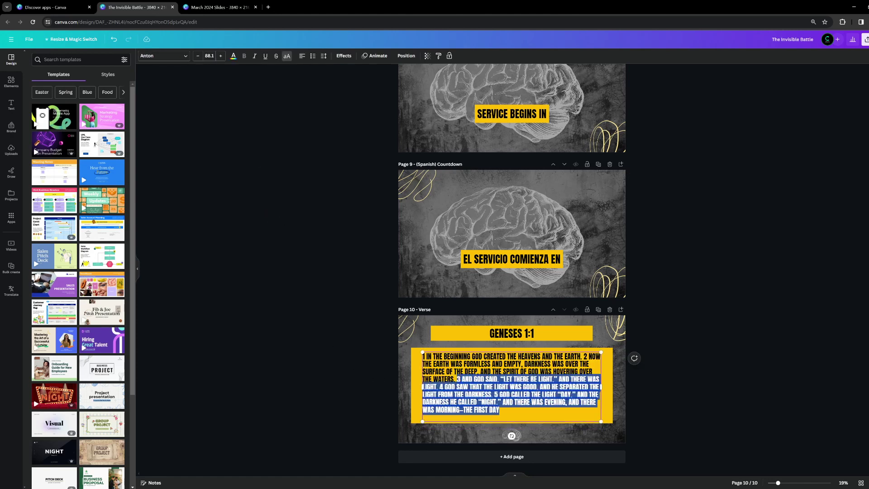
key(BackSpace)
Enlarge the remaining two verses to font size 113 to fill the yellow box on page 10
key(ctrl+a)
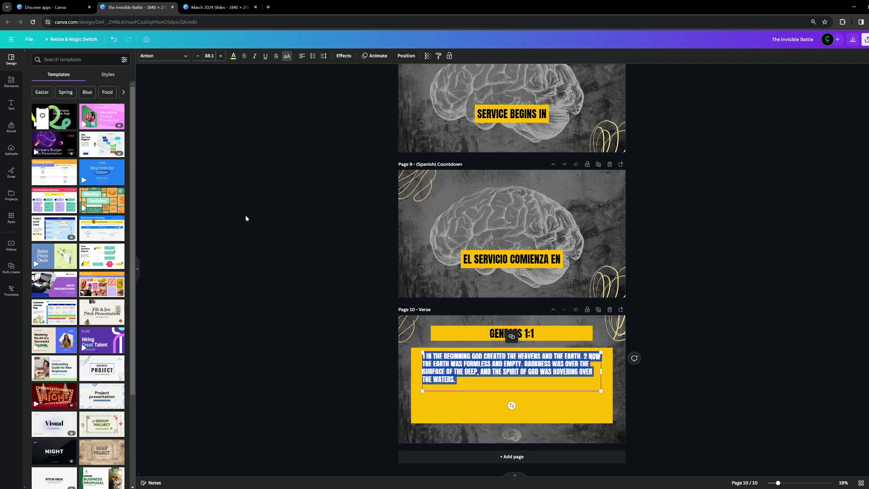
click(221, 55)
click(221, 55)
click(221, 56)
click(221, 55)
click(221, 56)
click(221, 56)
click(221, 55)
click(221, 56)
click(221, 56)
click(221, 56)
click(221, 55)
click(221, 56)
click(221, 56)
click(221, 56)
click(221, 56)
click(221, 55)
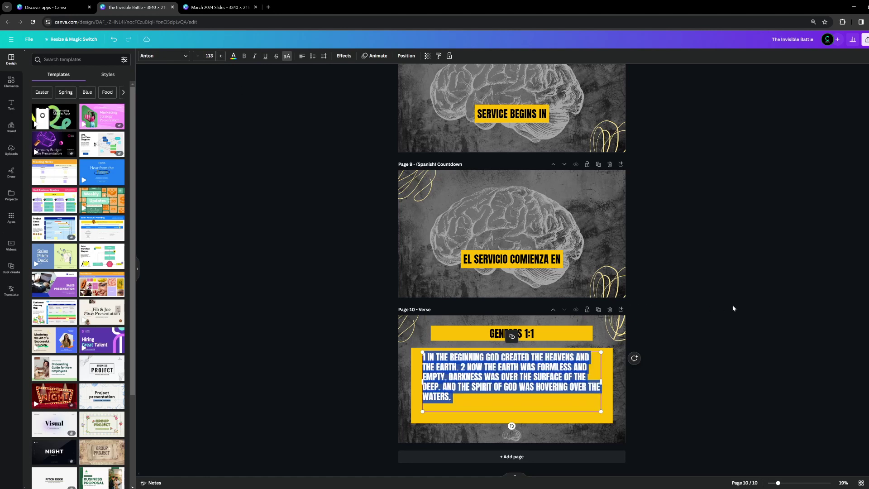
click(675, 367)
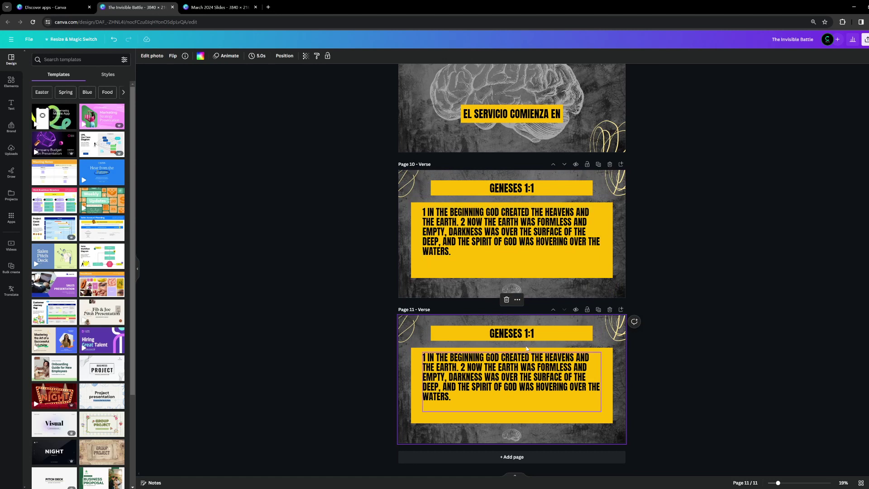
Open the design's download settings and keep PNG as the file type
click(555, 374)
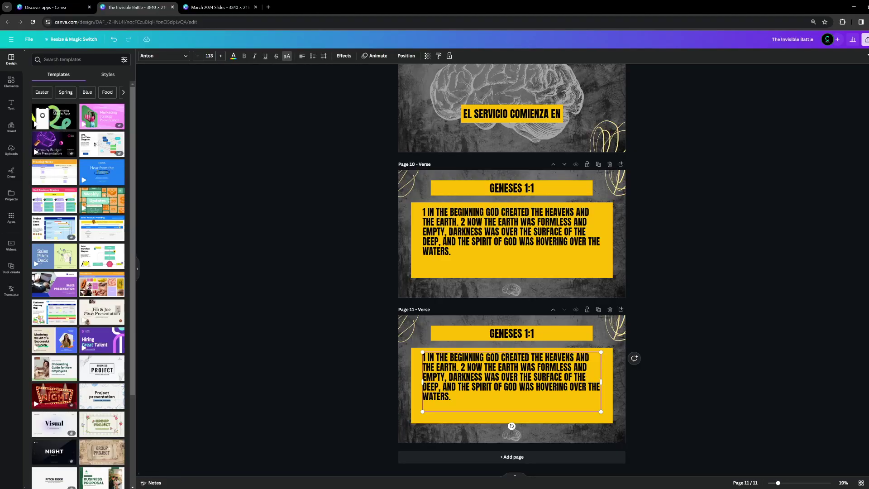
click(836, 195)
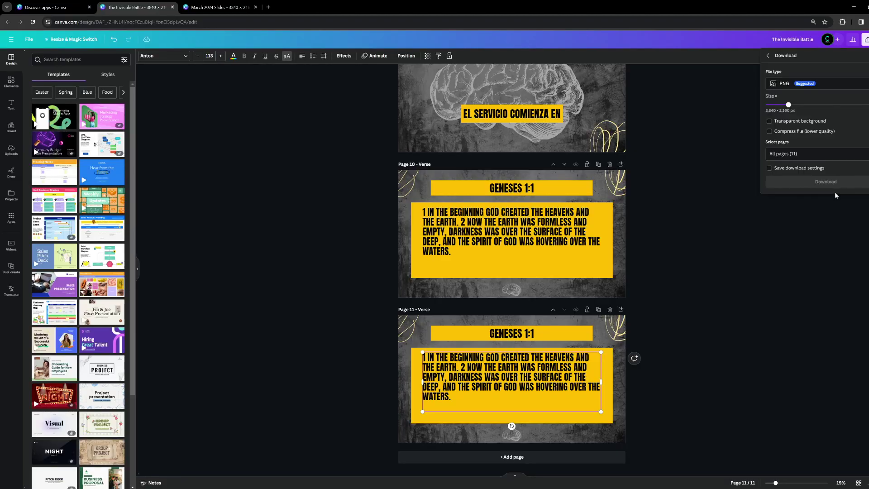
click(805, 85)
click(803, 71)
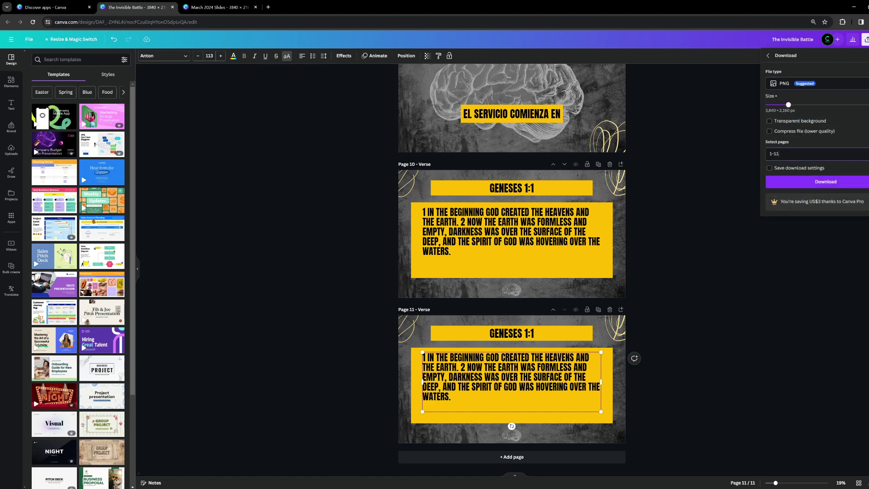
Limit the download to the two Verse pages, 10 and 11
click(815, 153)
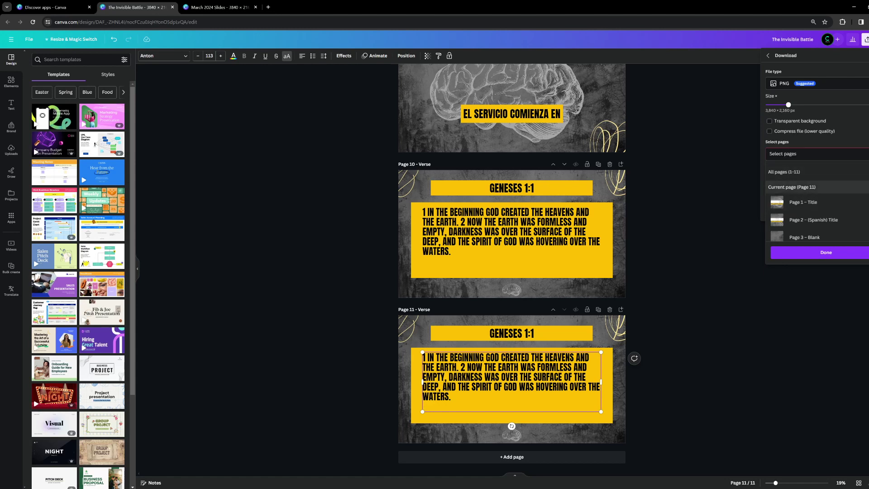
scroll(815, 204, down, 3)
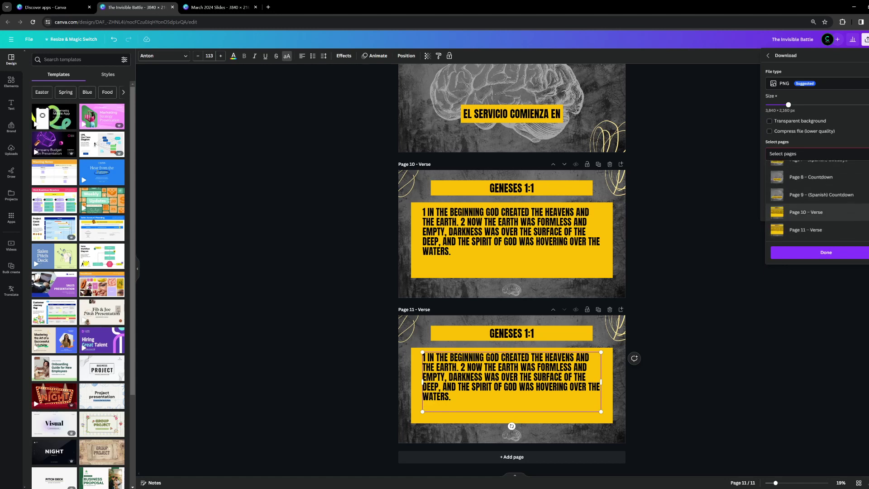
click(851, 212)
click(806, 230)
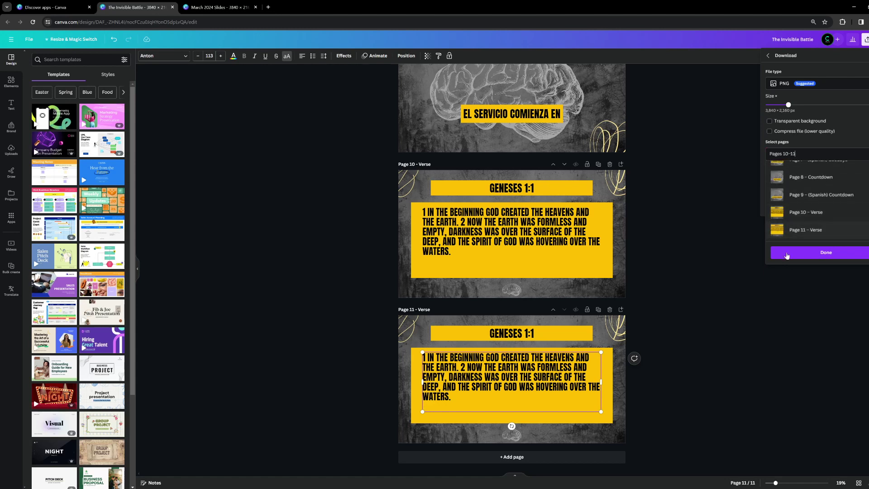
click(825, 254)
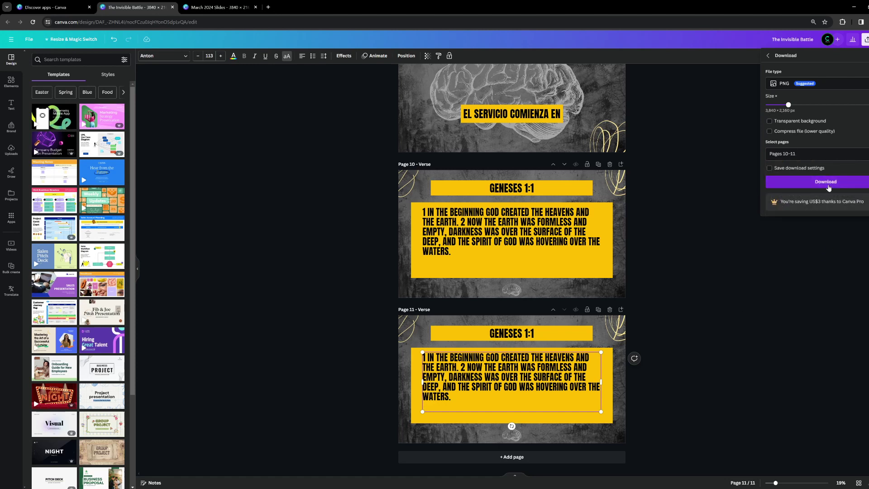